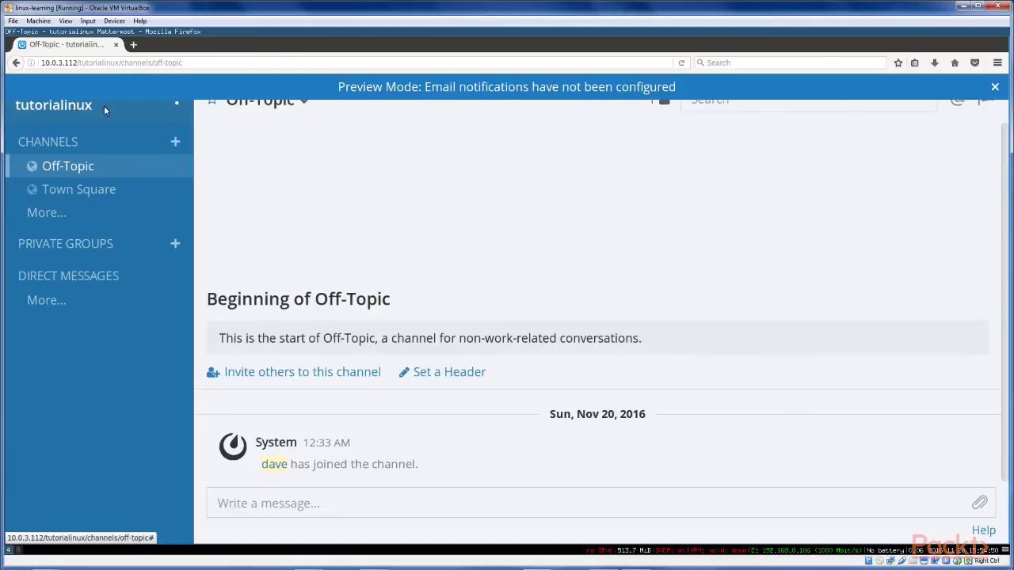
Switch Mattermost from Off-Topic to the tutorialinux Town Square channel with Alt+Down
key("alt+Down")
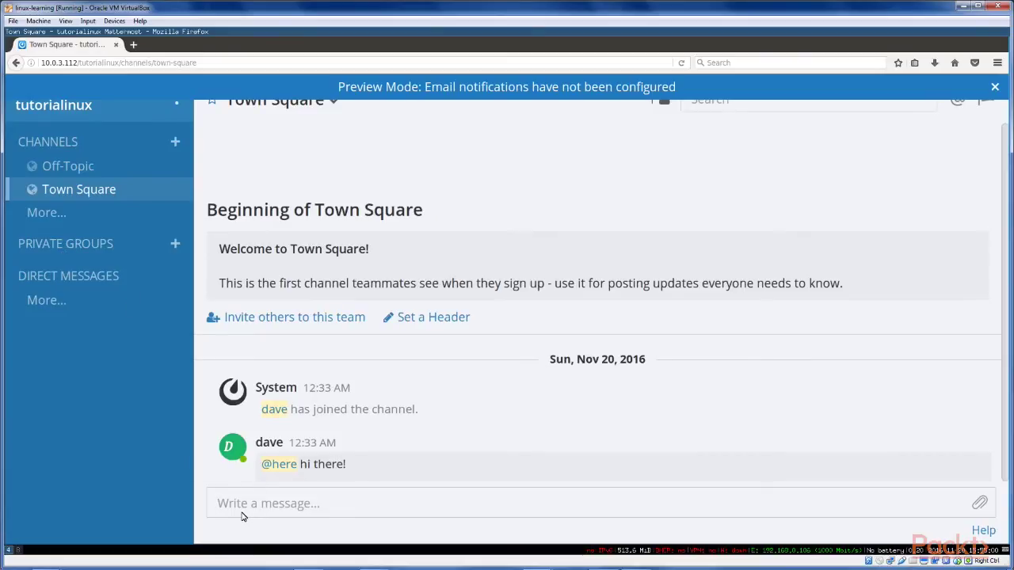
Post the message 'woohoo!' in the Town Square channel
type("woohoo!")
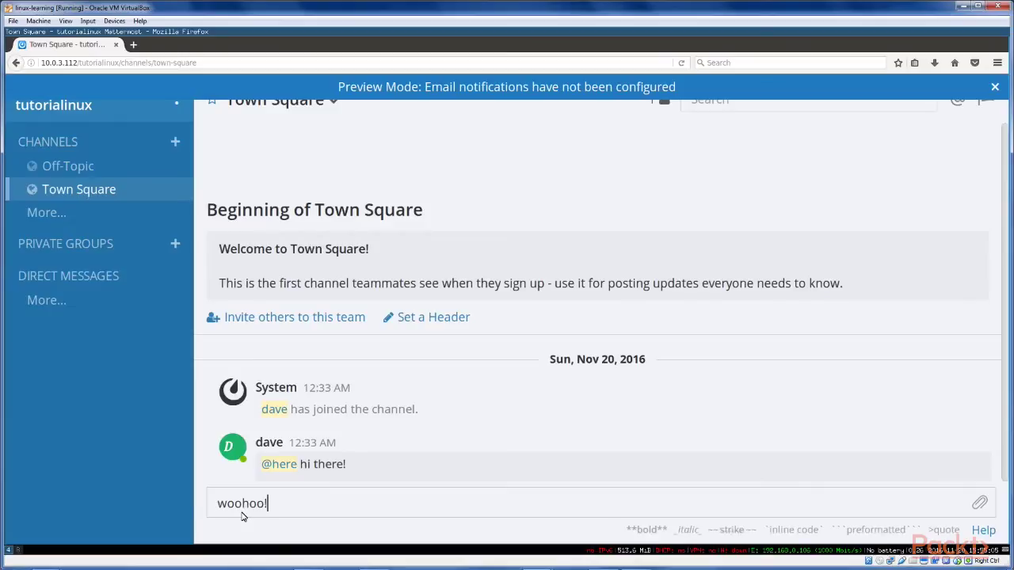
key("Return")
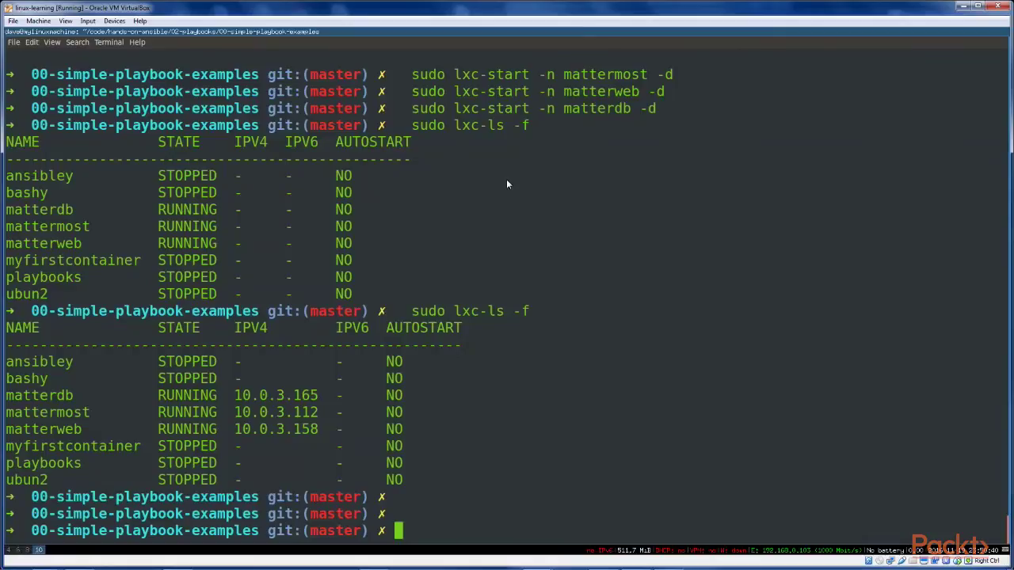
Select 'mattermost' in the listing and switch to the set-up-mattermost.md notes in Sublime Text
double_click(16, 412)
key("super+6")
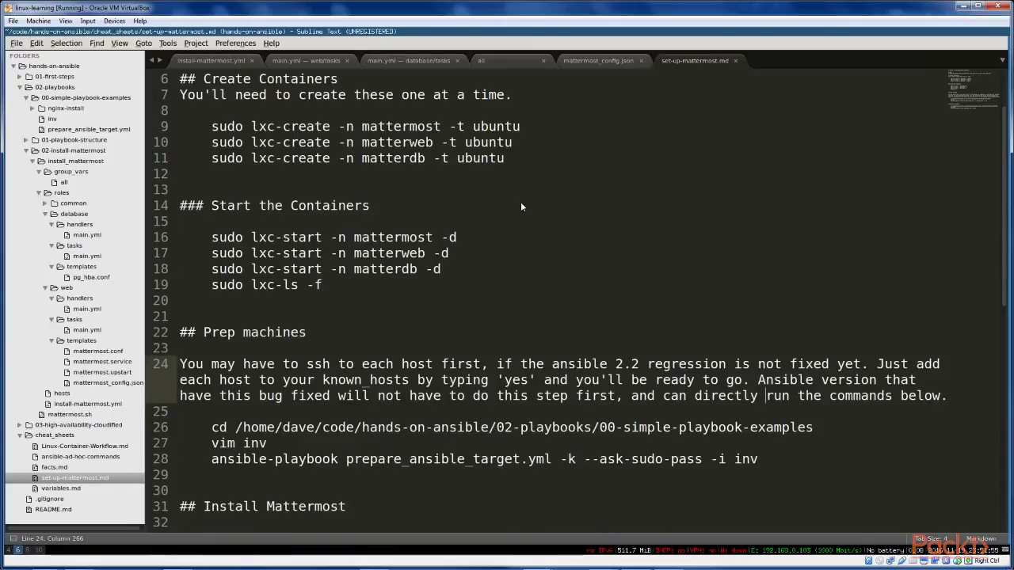
Return from the Sublime Text notes to the terminal showing the container listing
key("alt+Tab")
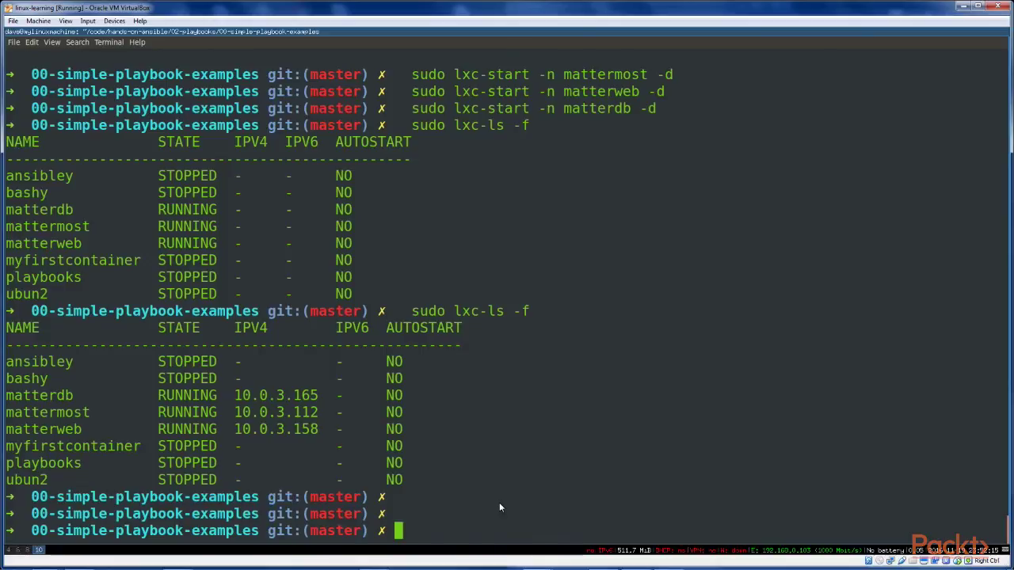
Print the working directory, files and Ansible version, then copy matterdb's address 10.0.3.165
type("pwd")
key("Return")
type("ls")
key("Return")
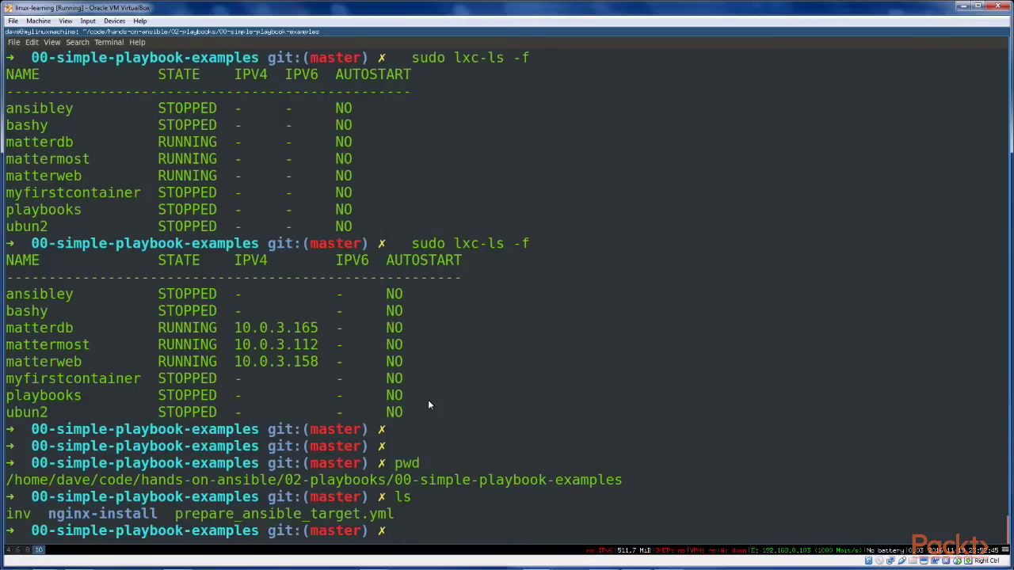
type("ansible --version")
key("Return")
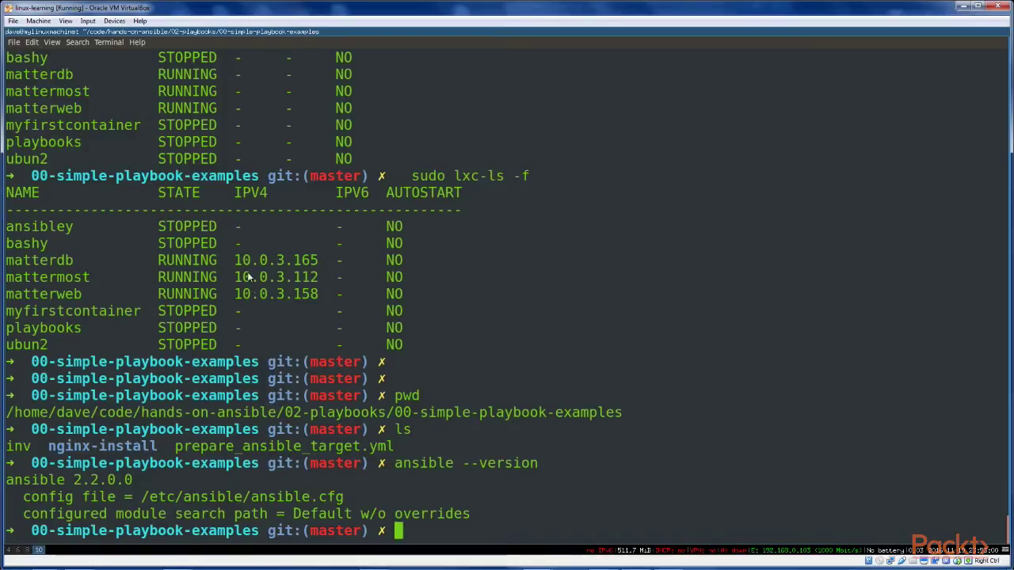
left_click_drag(235, 261, 315, 261)
key("super+c")
left_click(507, 397)
type("ssh ubuntu@")
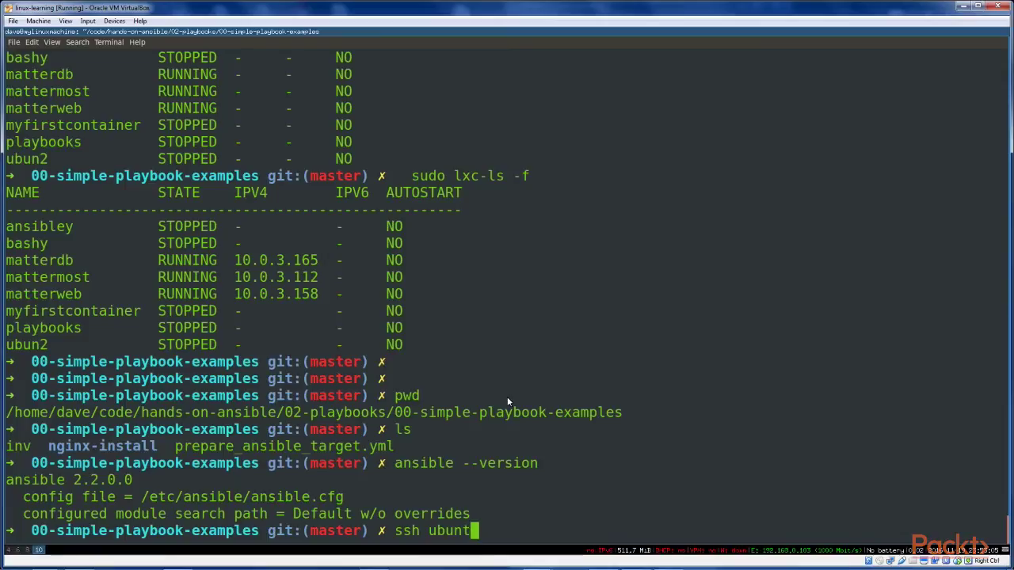
middle_click(507, 397)
key("Return")
type("yes")
key("Return")
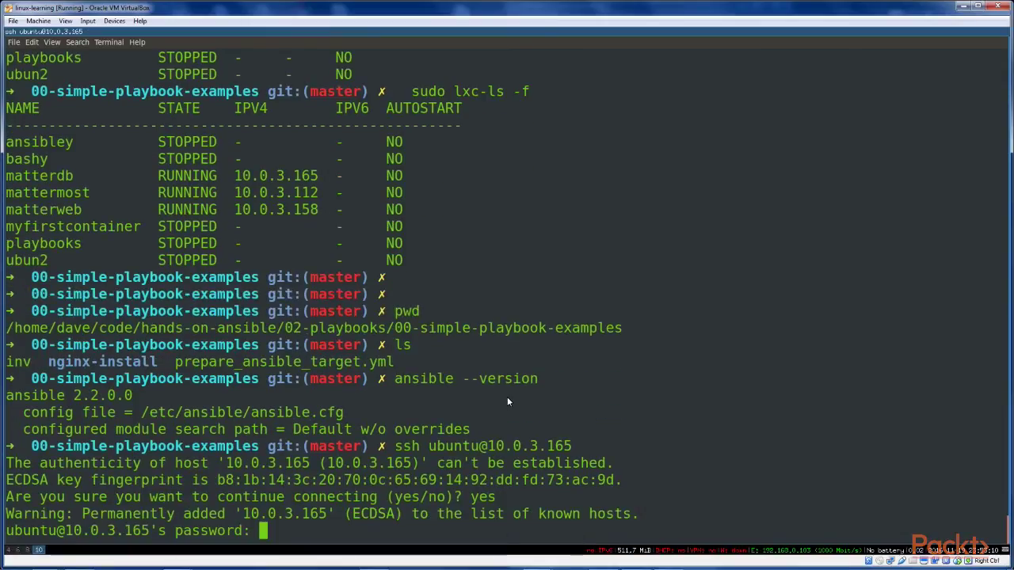
key("ctrl+c")
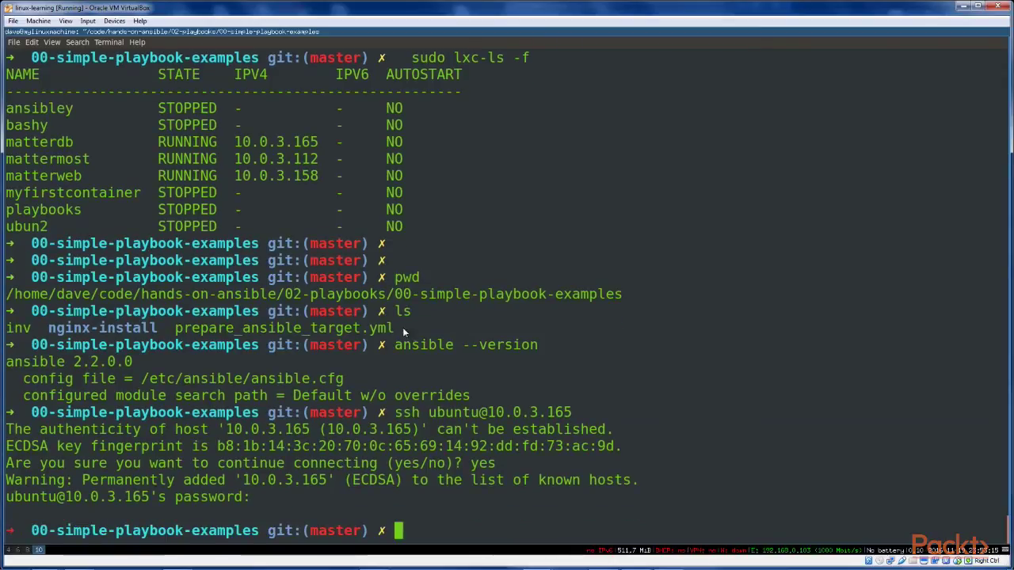
Accept 10.0.3.112's host key, copy matterweb's address 10.0.3.158, and cancel the login
type("ssh ubuntu@10.0.3.112")
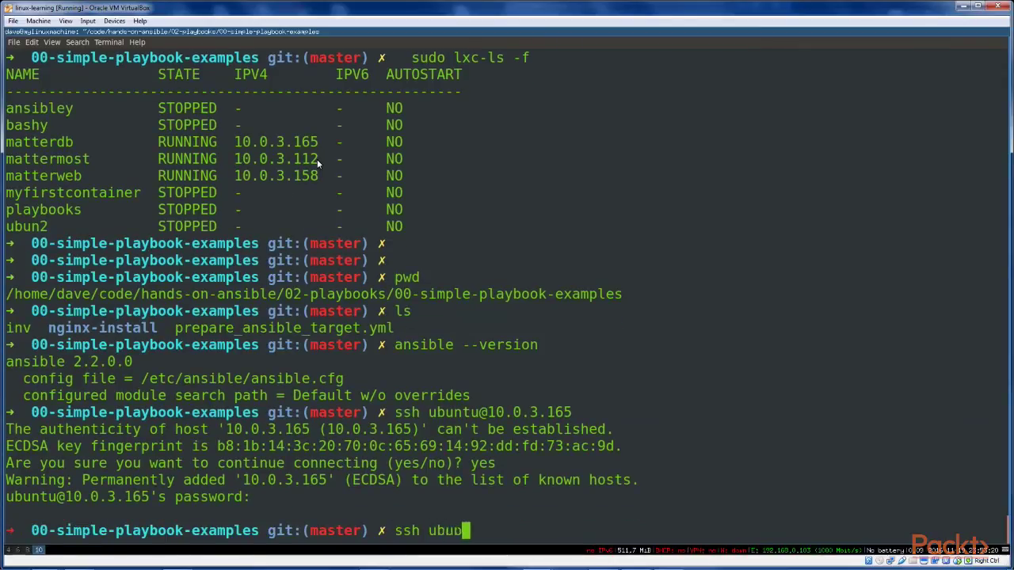
key("Return")
type("yes")
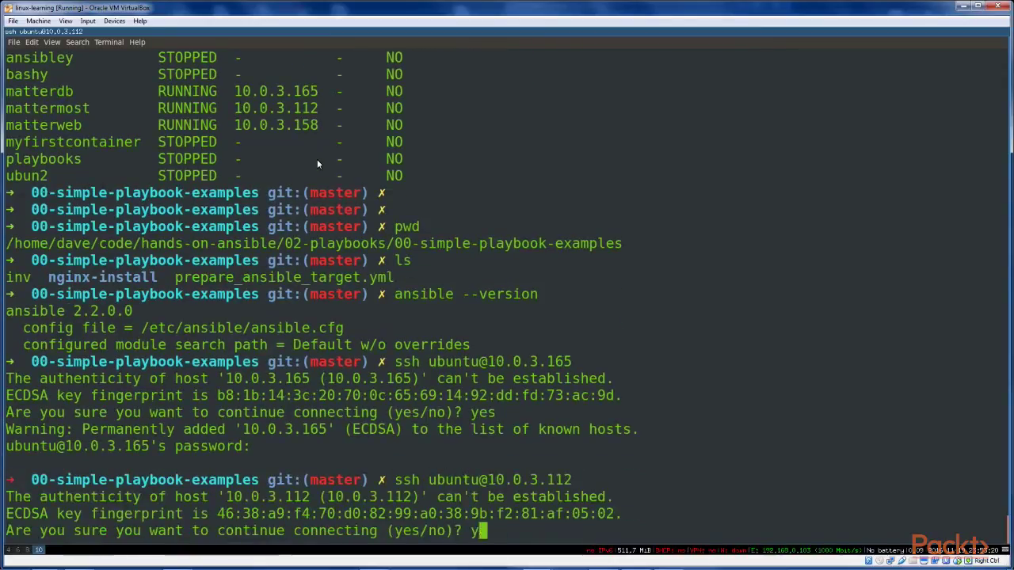
key("Return")
left_click_drag(235, 91, 317, 92)
left_click(307, 248)
key("ctrl+c")
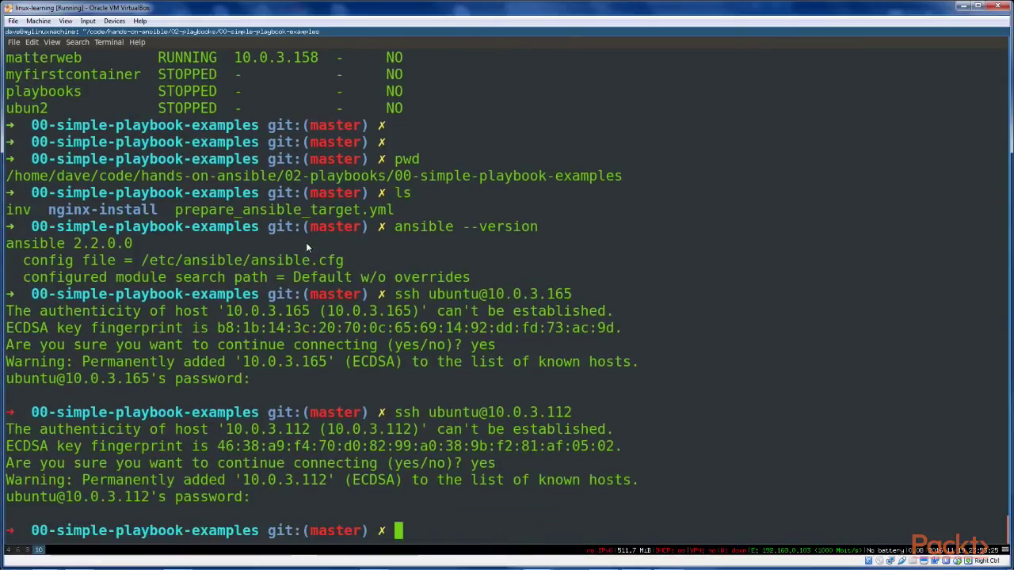
Add 10.0.3.158's host key by editing the recalled ssh command, then cancel the password prompt
key("Up")
key("BackSpace")
key("BackSpace")
key("BackSpace")
key("BackSpace")
key("BackSpace")
key("BackSpace")
key("BackSpace")
key("BackSpace")
key("BackSpace")
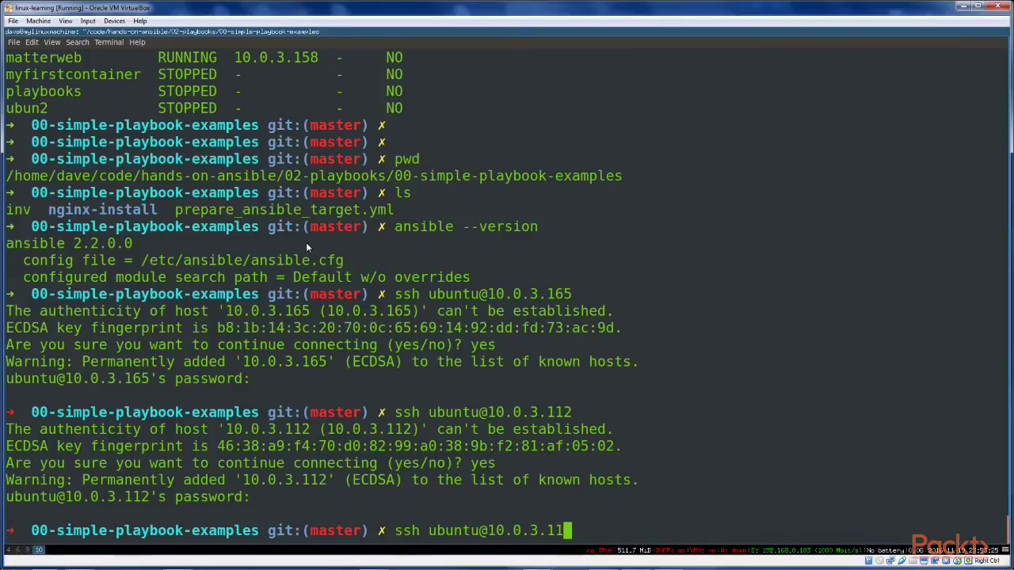
key("BackSpace")
middle_click(306, 248)
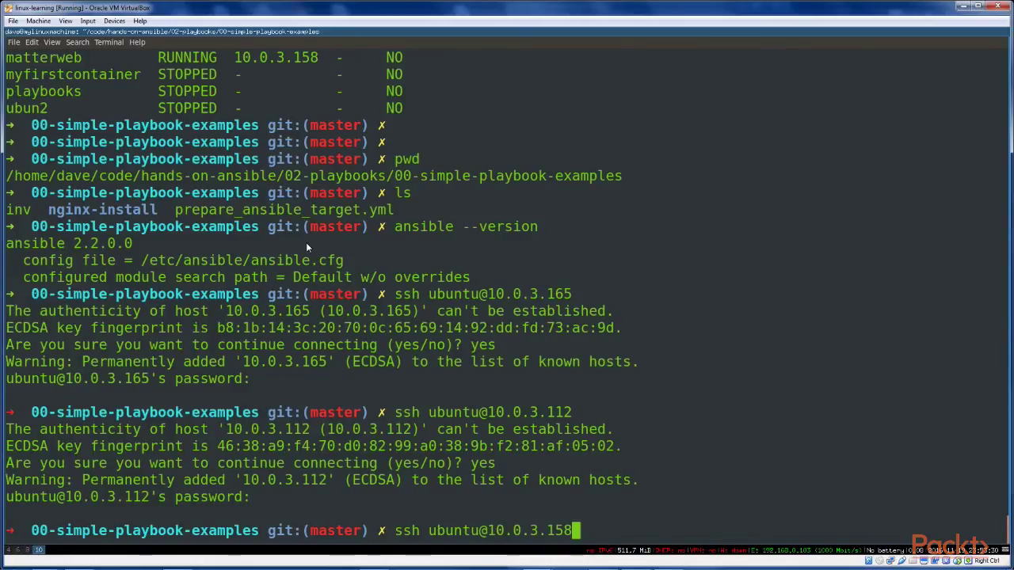
key("Return")
type("yes")
key("Return")
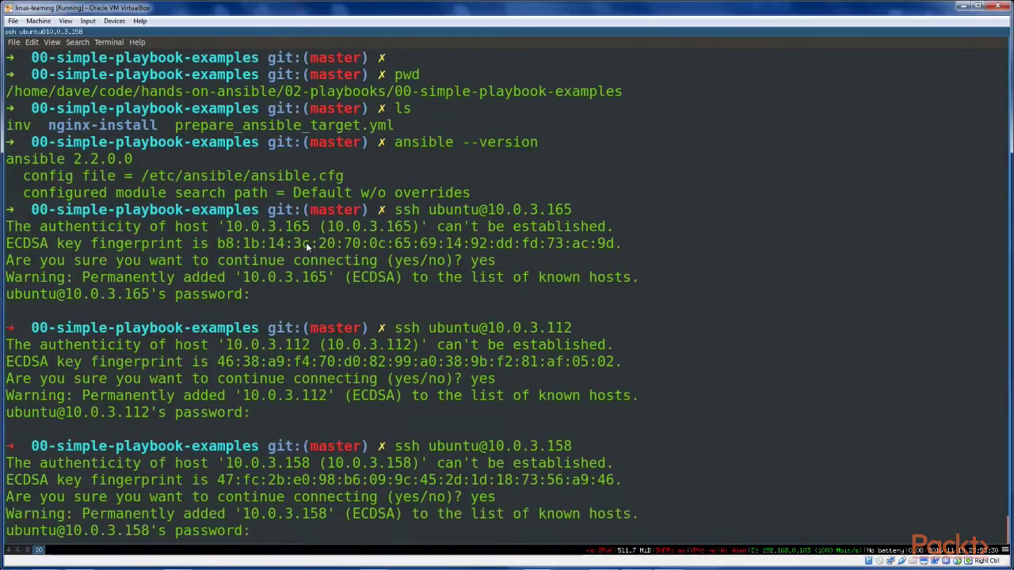
key("ctrl+c")
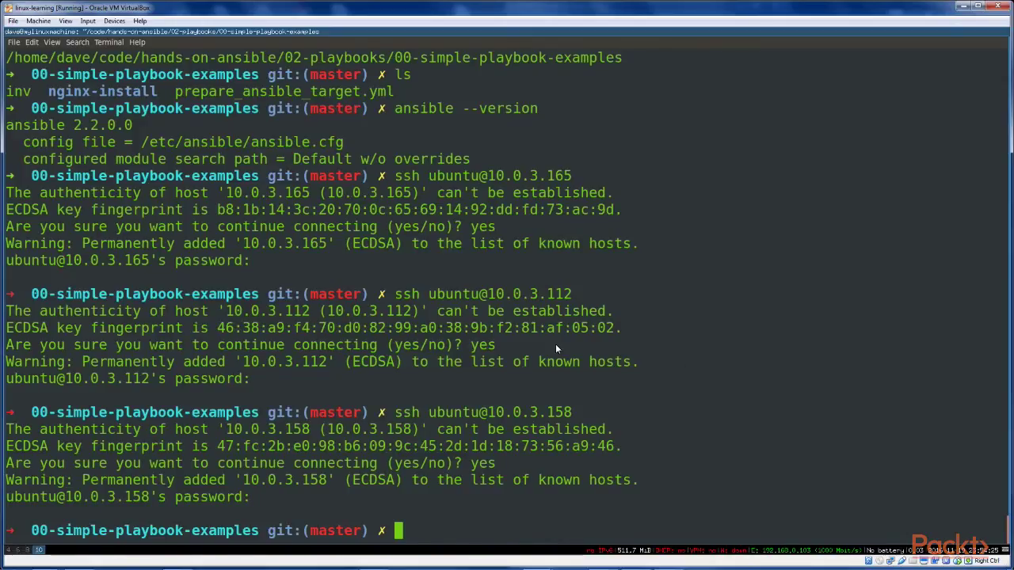
List the directory files and open the inv inventory file in vim
type("ls")
key("Return")
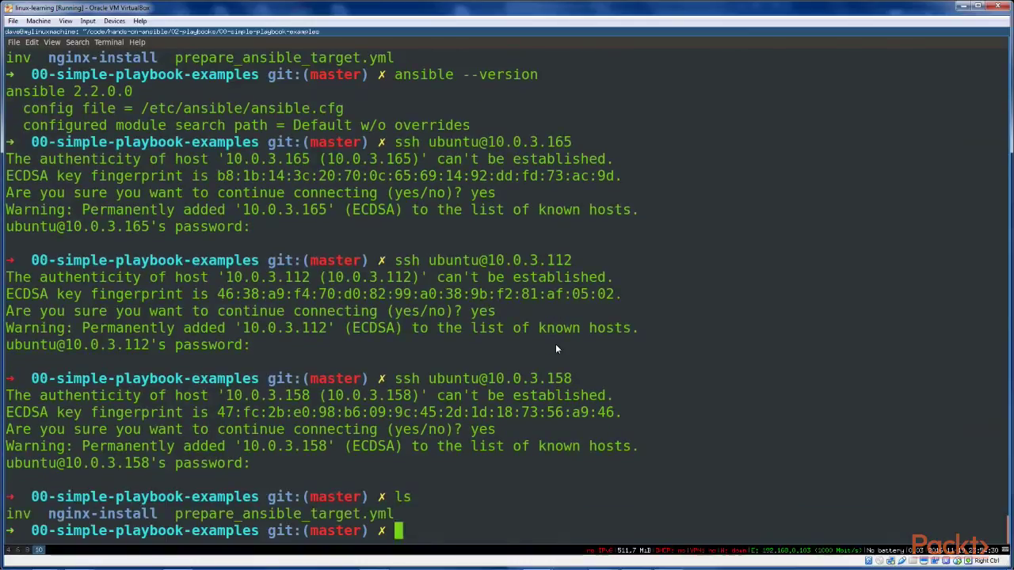
type("v")
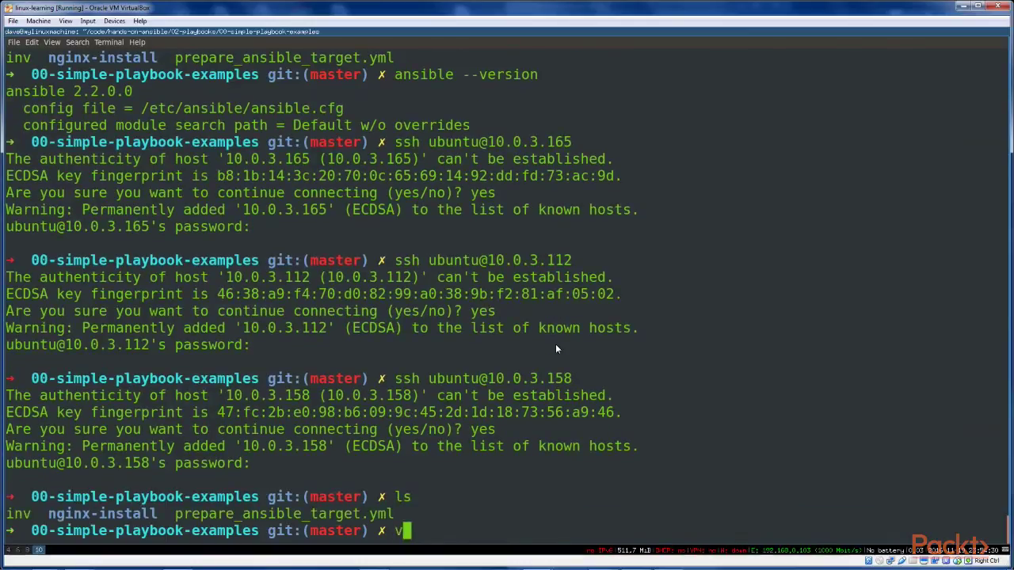
type("im inv")
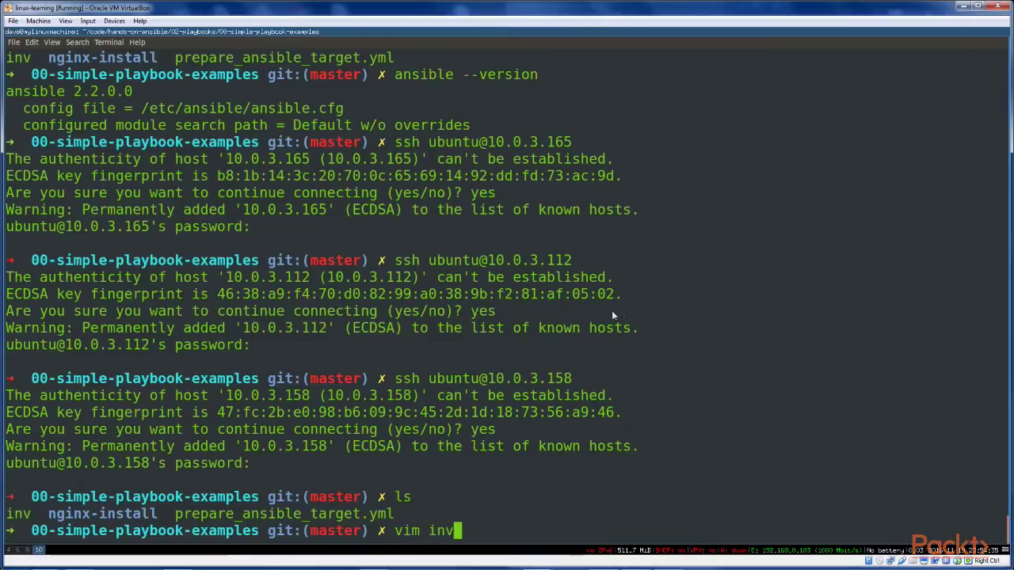
key("Return")
Add 10.0.3.112 and 10.0.3.158 below 10.0.3.165 in inv and save it
key("o")
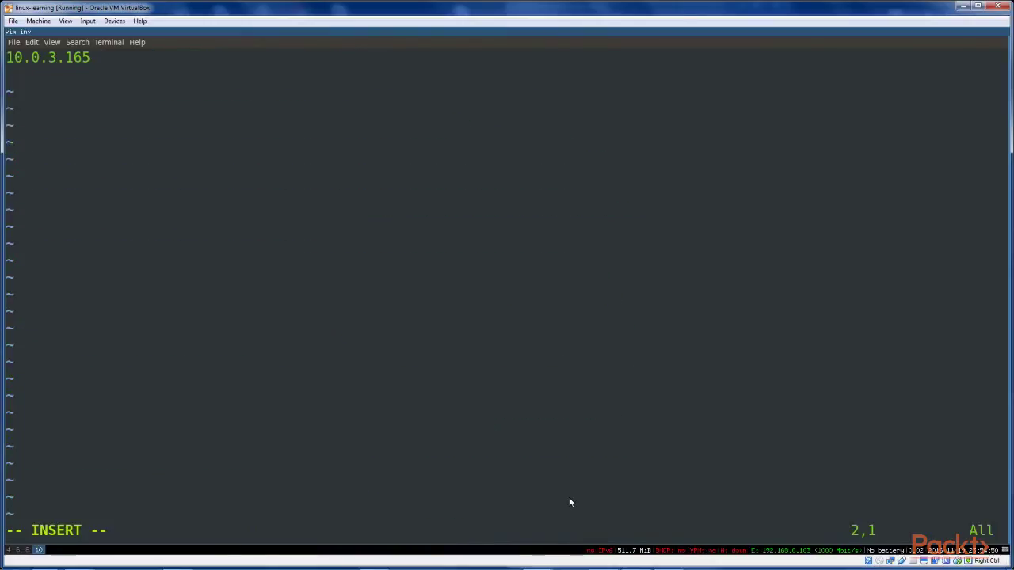
type("10.0.3.112")
key("Return")
type("10.0.3.112")
key("BackSpace")
key("BackSpace")
type("58")
key("Escape")
type(":wq")
key("Return")
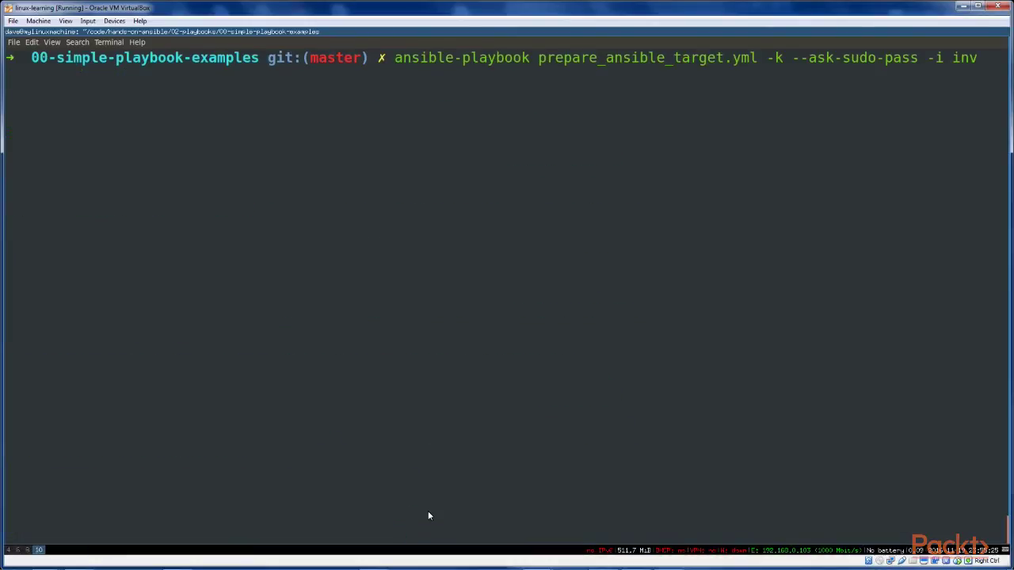
Run prepare_ansible_target.yml with -k, --ask-sudo-pass and -i inv, submitting the SSH password
key("ctrl+Left")
key("ctrl+Left")
key("ctrl+Left")
key("ctrl+Left")
key("ctrl+Left")
key("ctrl+Left")
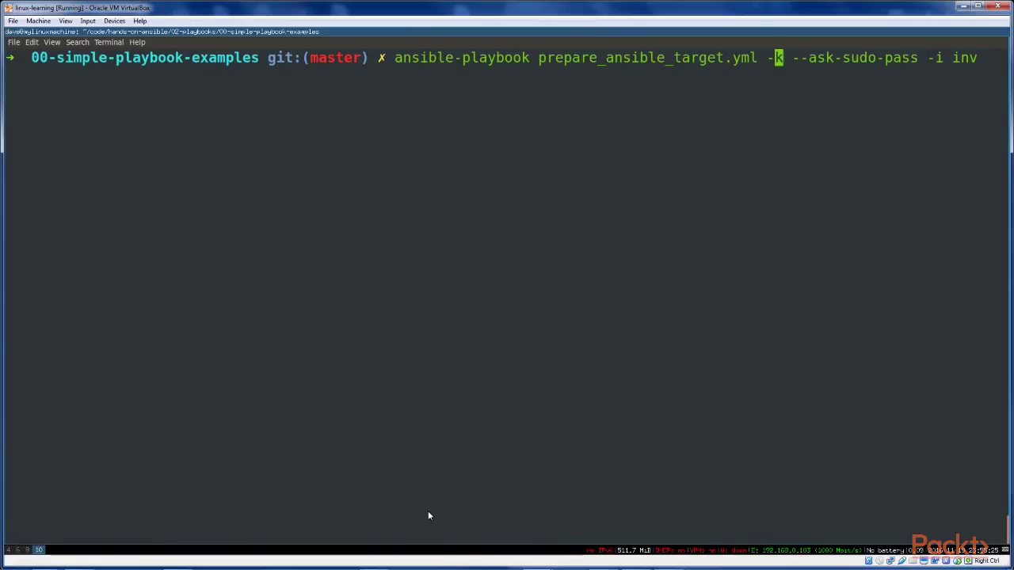
key("Left")
key("Left")
key("Right")
key("Right")
key("Right")
key("Right")
key("Right")
key("Right")
key("Right")
key("Right")
key("Right")
key("Right")
key("Right")
key("Right")
key("Right")
key("Right")
key("Right")
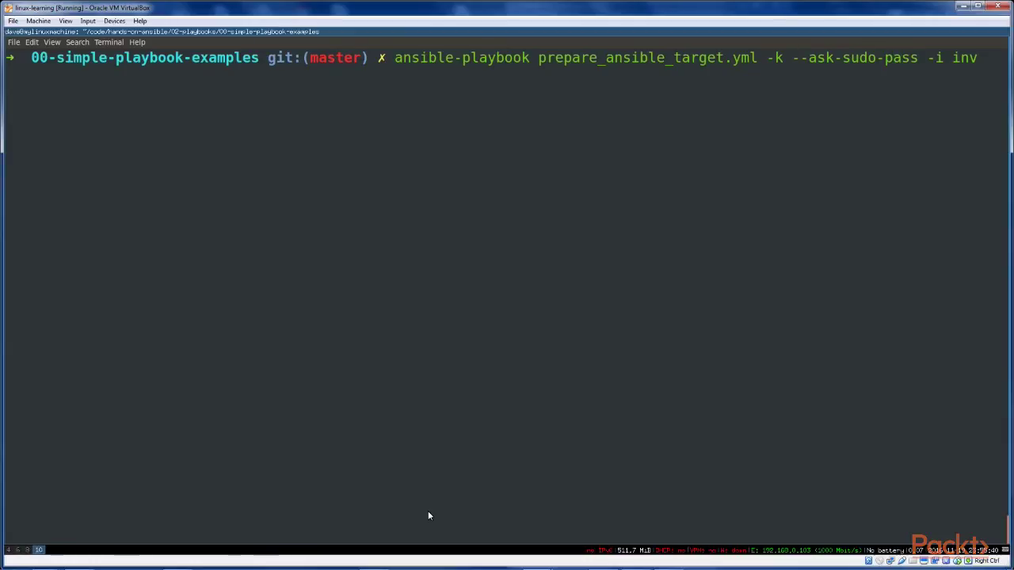
key("Right")
key("Right")
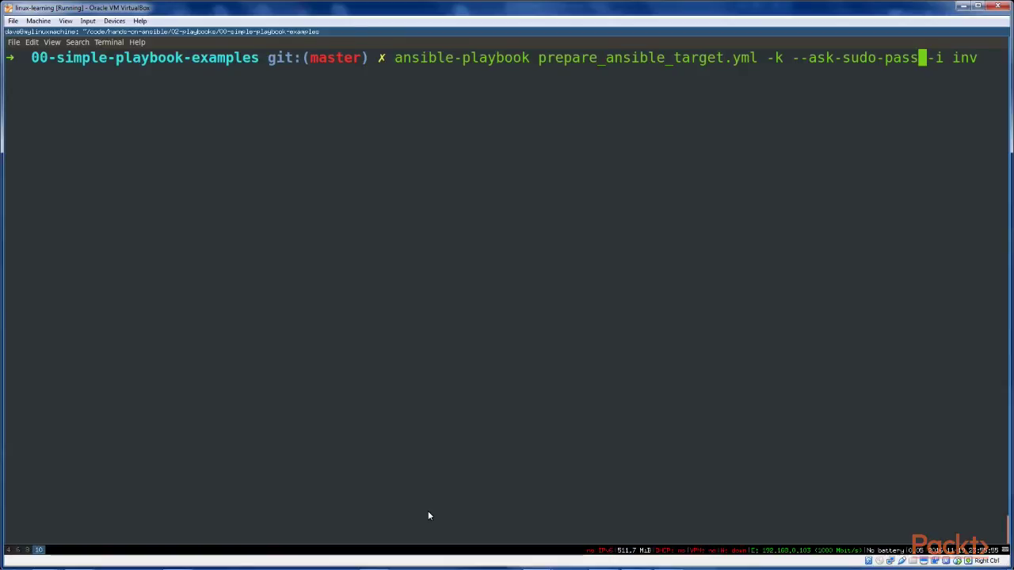
key("Right")
key("Right")
key("Right")
key("Right")
key("Right")
key("Right")
key("Right")
key("Return")
key("Return")
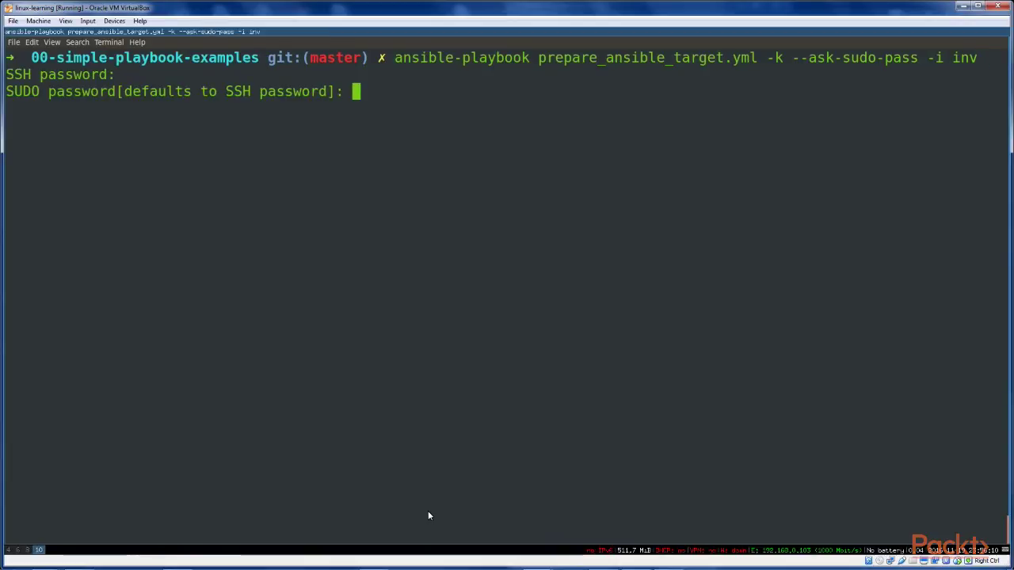
key("Return")
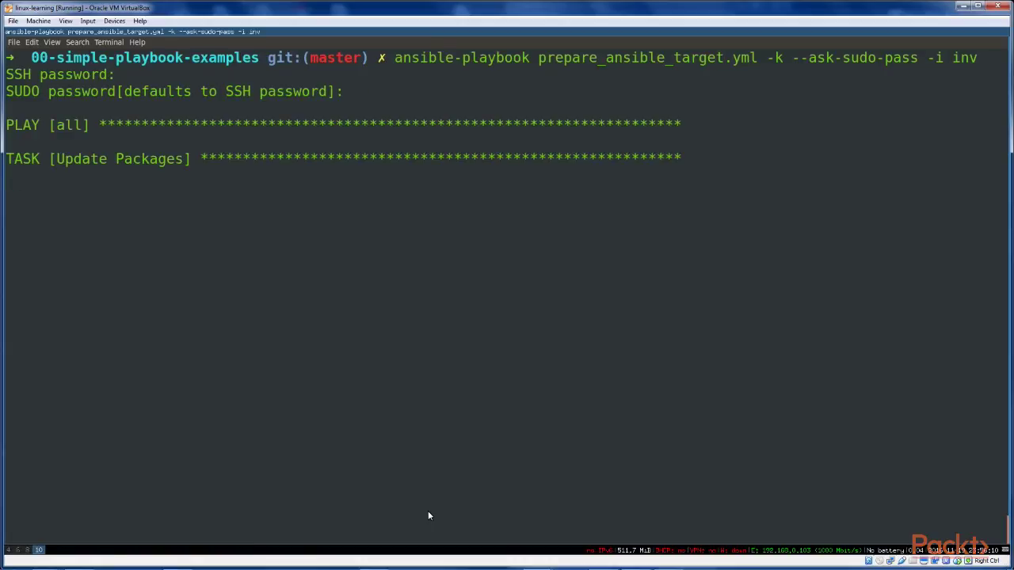